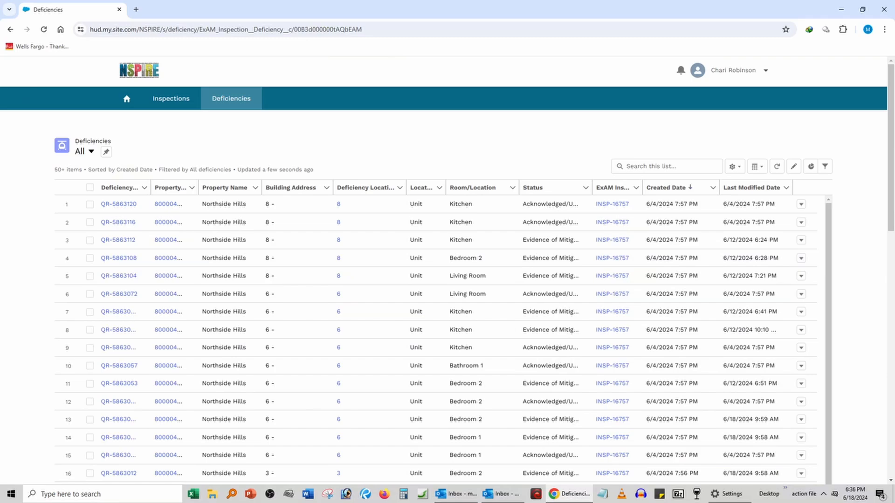
Clone the All deficiencies list view under the name "New View", visible only to its owner.
left_click(739, 171)
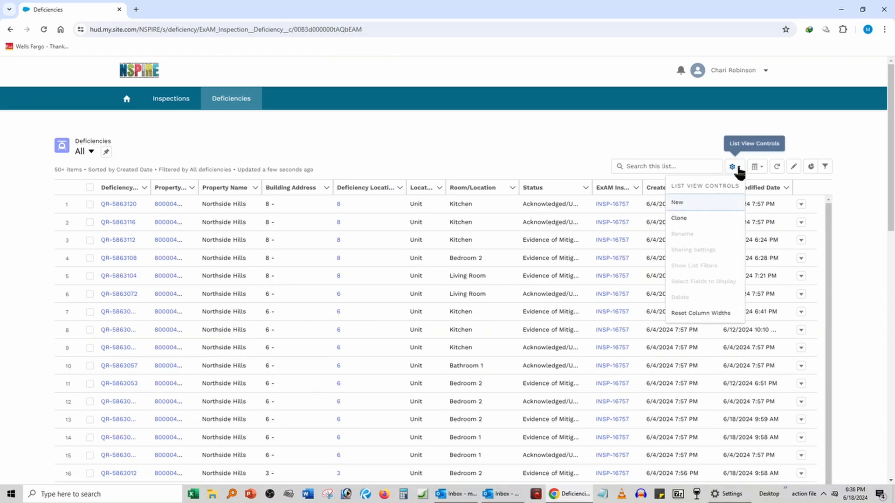
left_click(683, 220)
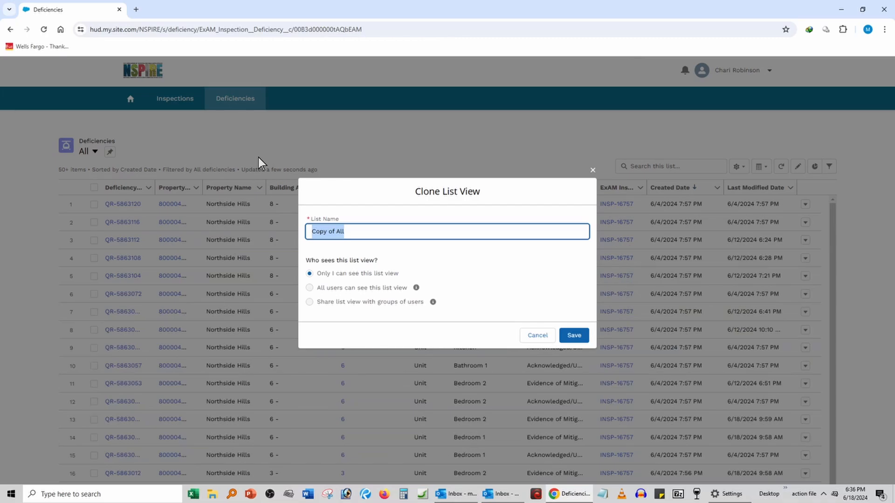
type("New View")
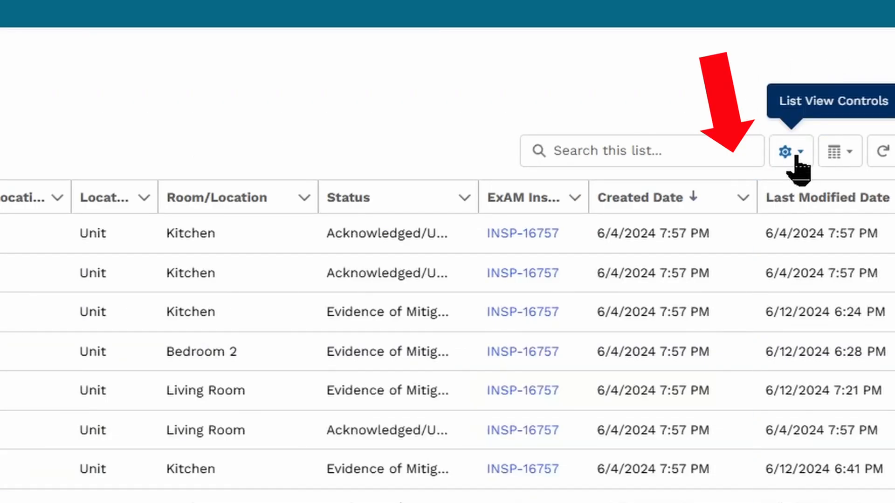
left_click(795, 160)
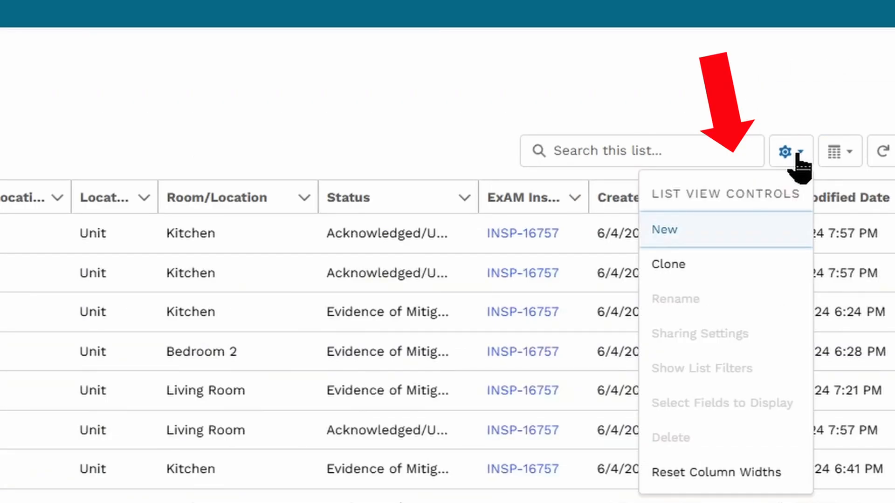
left_click(688, 265)
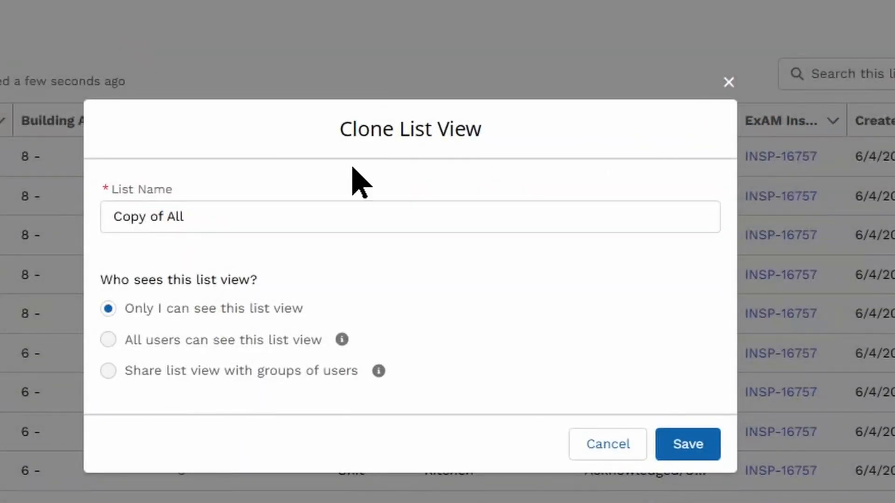
left_click(204, 221)
left_click_drag(204, 222, 66, 235)
type("New View")
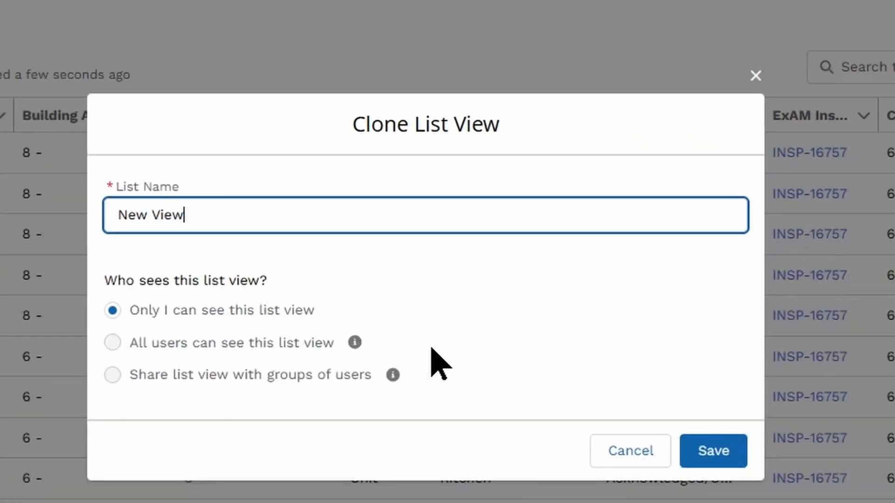
left_click(712, 460)
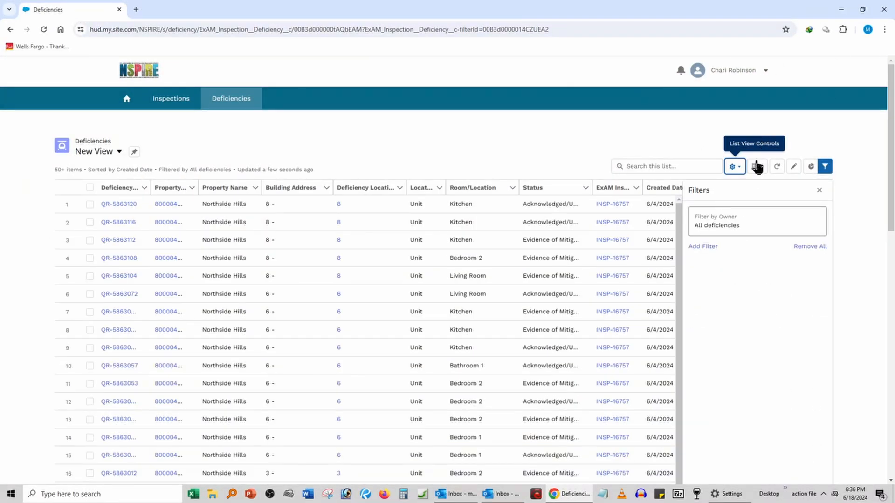
Remove Property ID and Building Address from the fields displayed in New View.
left_click(738, 169)
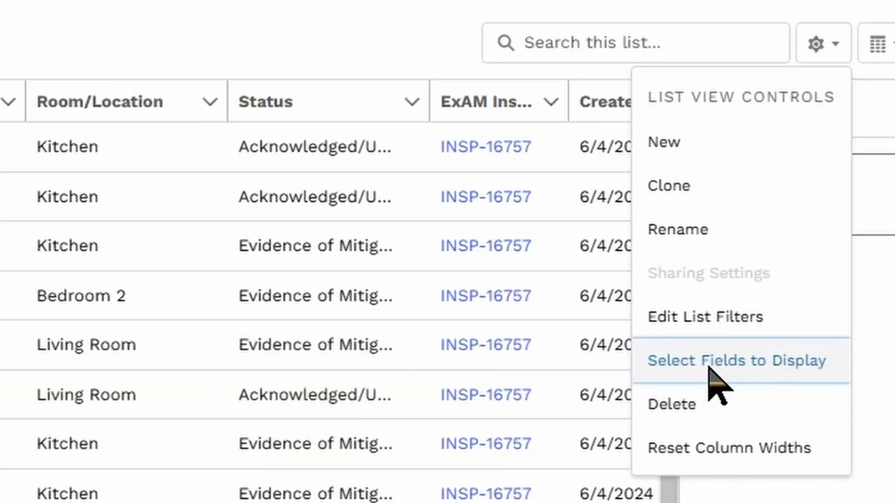
left_click(709, 367)
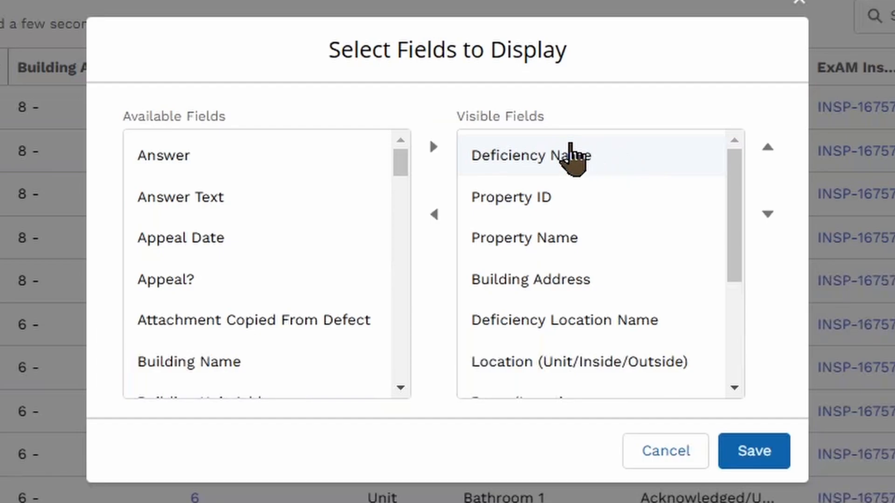
left_click(511, 197)
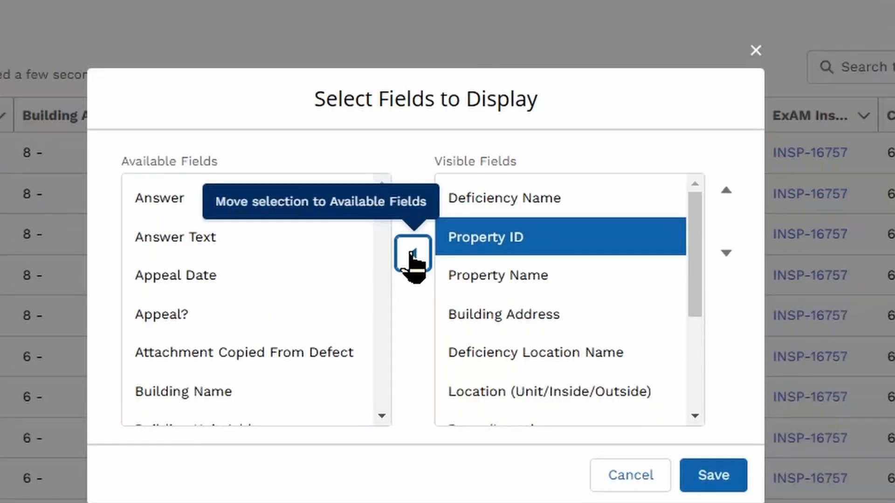
left_click(413, 256)
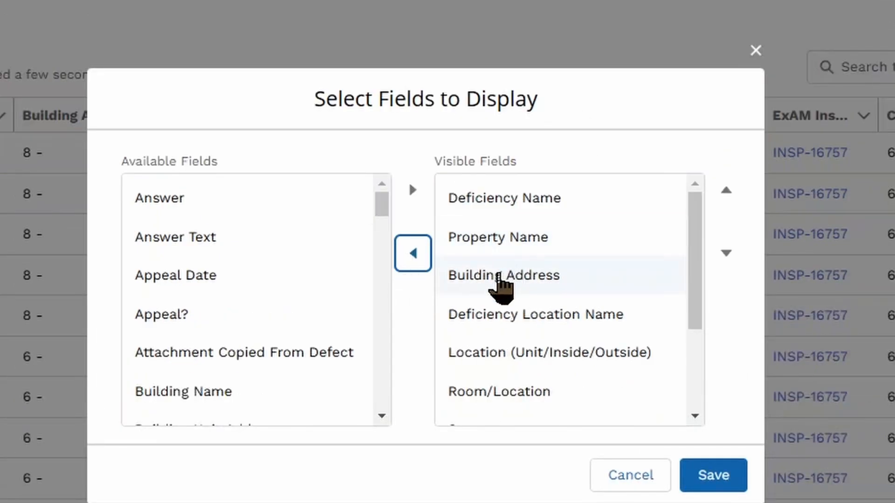
left_click(496, 282)
left_click(413, 254)
Remove Deficiency Location Name, Location (Unit/Inside/Outside), ExAM Inspection, Created Date and Last Modified Date from the visible fields.
left_click(496, 276)
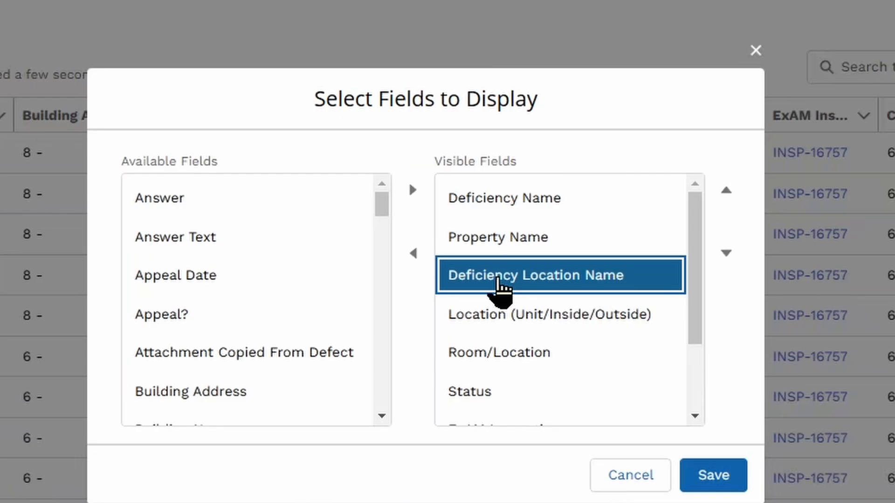
left_click(412, 253)
left_click(439, 279)
left_click(413, 253)
left_click(466, 280)
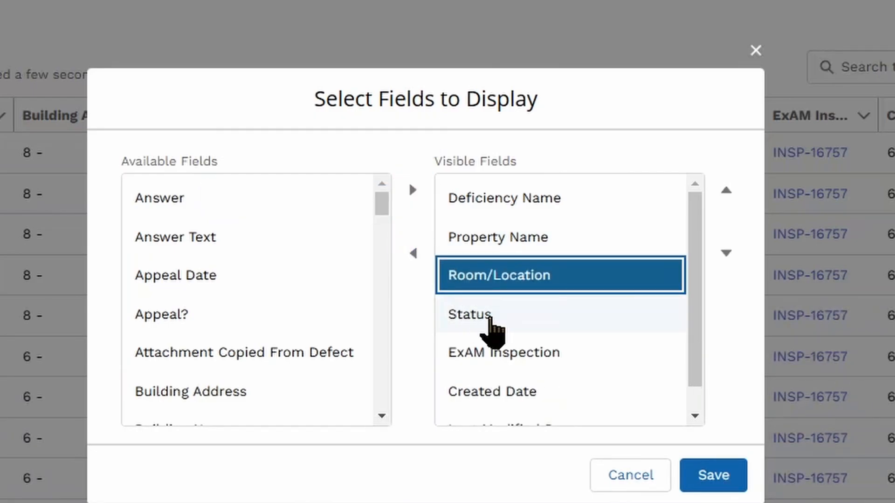
left_click(473, 316)
left_click(513, 356)
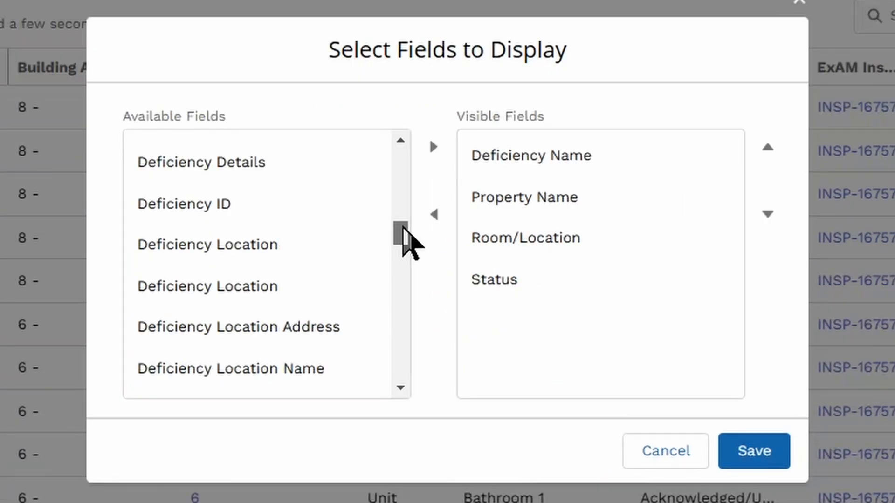
Add Deficiency Details, Deficiency Comments and NSPIRE Standards to the visible fields.
scroll(405, 238, "up", 2)
left_click(289, 263)
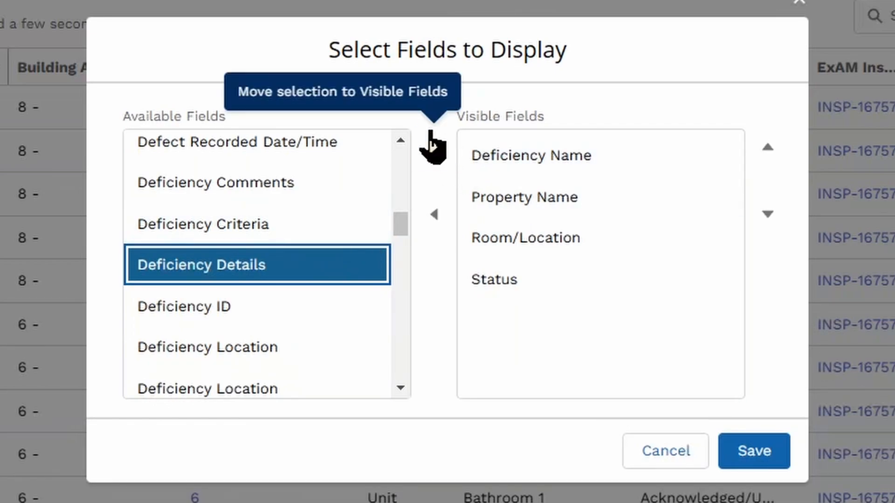
left_click(434, 147)
left_click(251, 183)
left_click(433, 147)
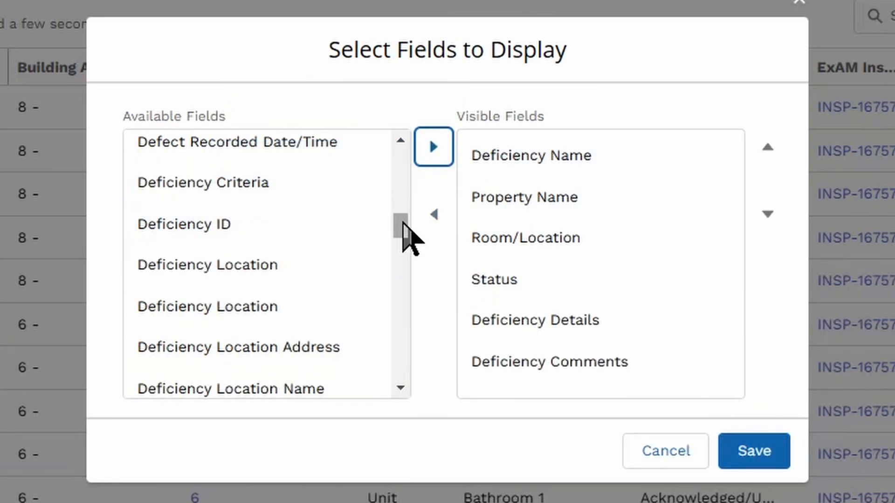
left_click_drag(404, 236, 402, 312)
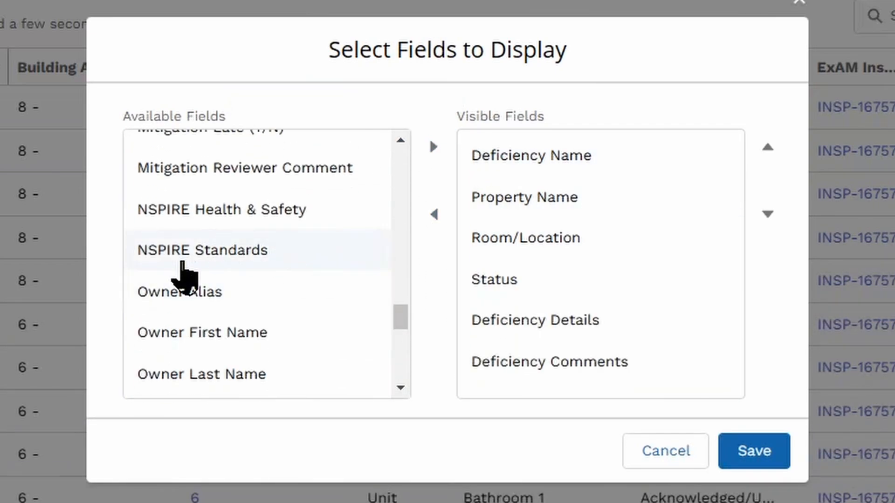
left_click(264, 252)
left_click(435, 147)
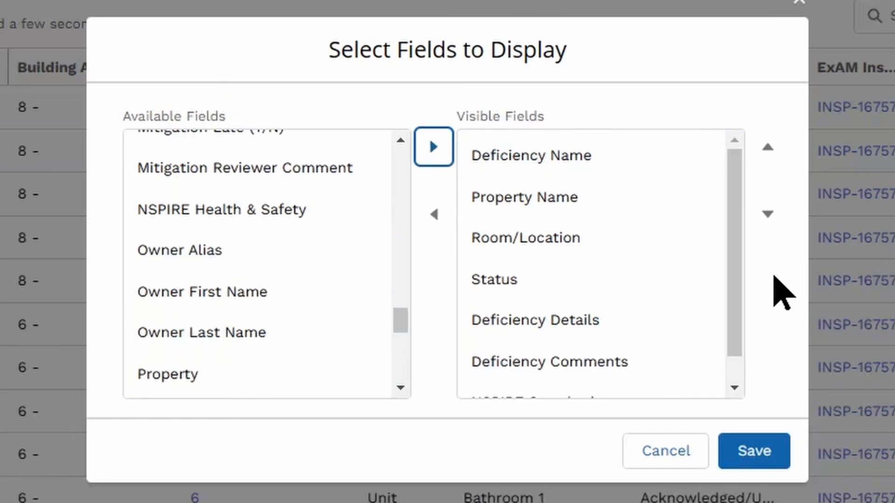
Reorder the visible fields so NSPIRE Standards comes directly before Deficiency Details and Status comes last.
scroll(741, 361, "down", 1)
left_click(768, 148)
left_click(767, 148)
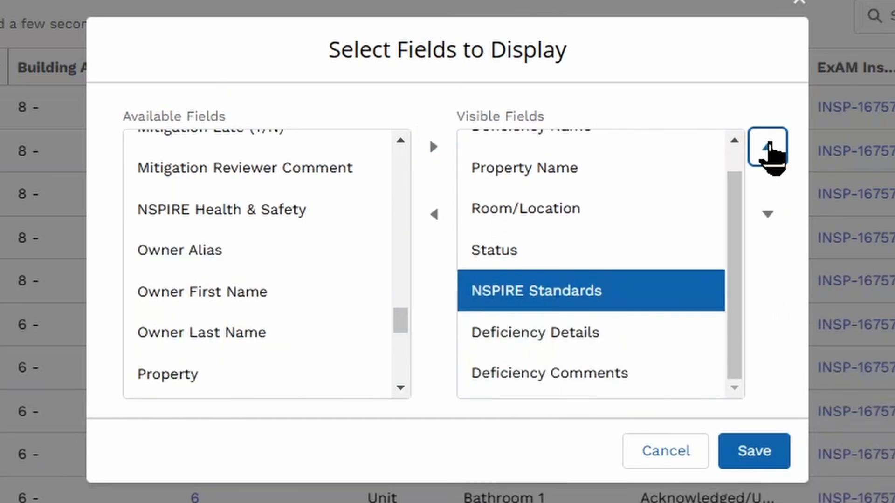
scroll(745, 228, "up", 1)
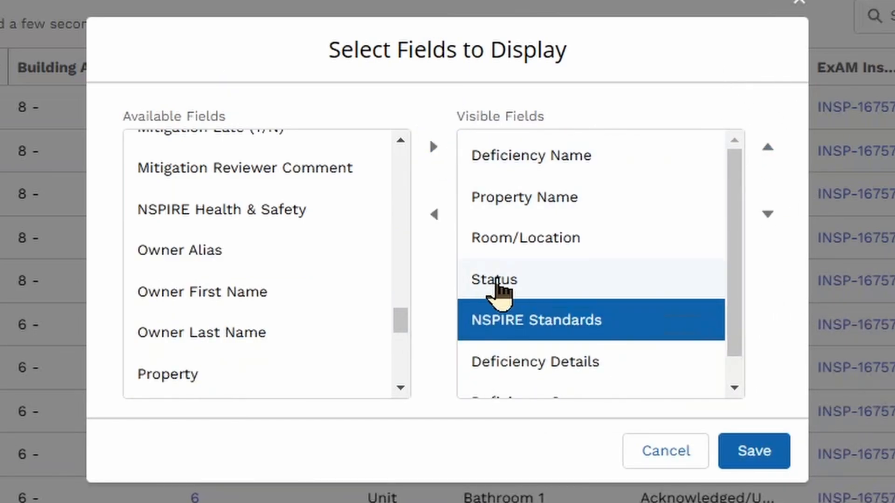
left_click(497, 279)
left_click(777, 215)
left_click(778, 215)
left_click(777, 215)
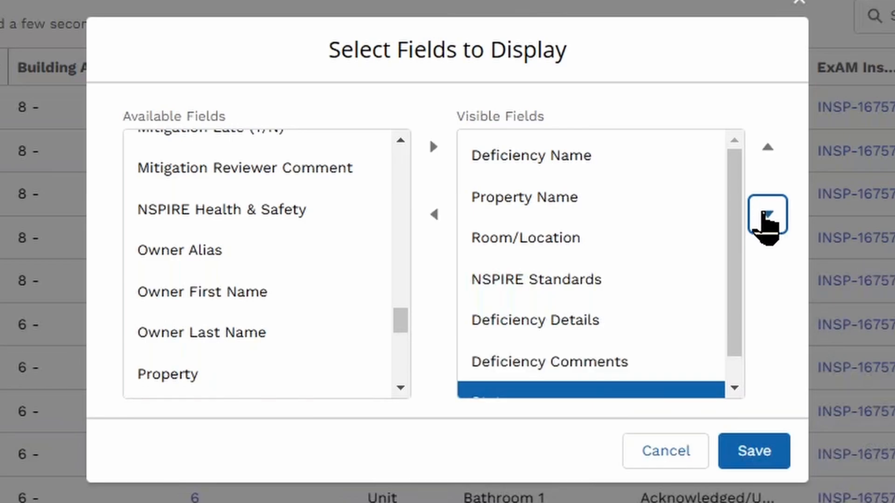
Place Room/Location directly after Deficiency Comments in the visible fields and save the field selection.
left_click(596, 237)
left_click(767, 216)
left_click(767, 215)
left_click(768, 215)
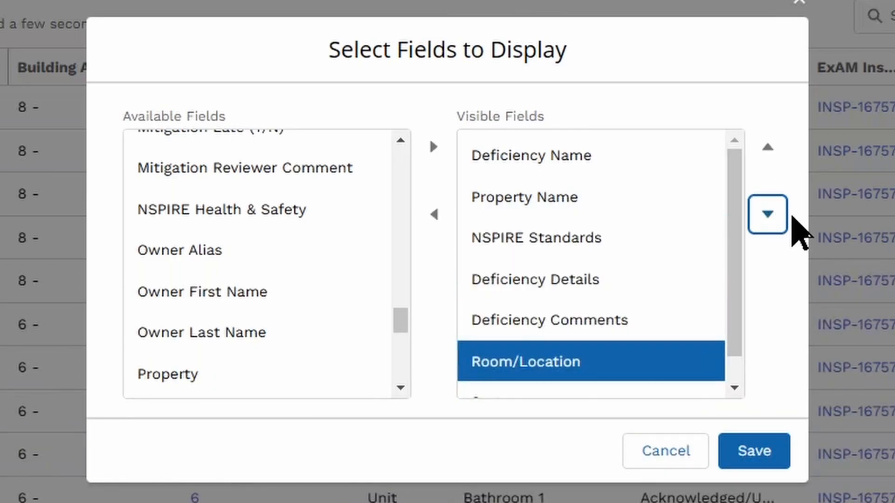
left_click_drag(733, 311, 733, 365)
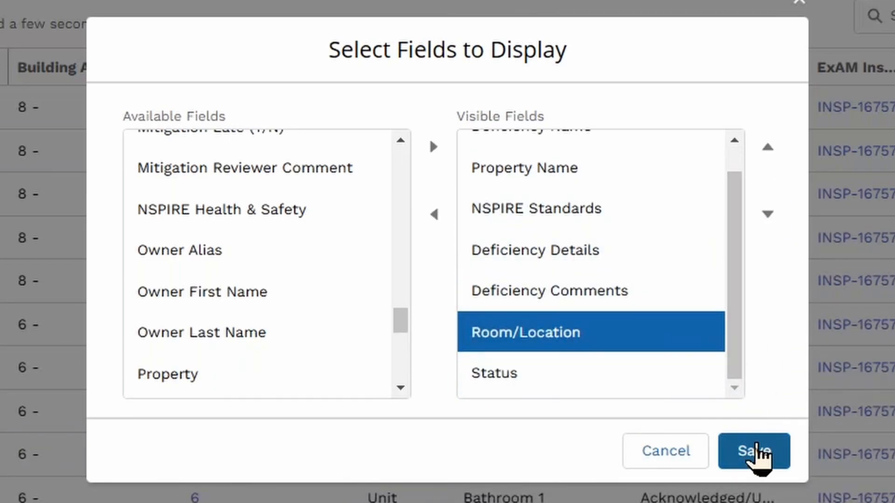
left_click(747, 449)
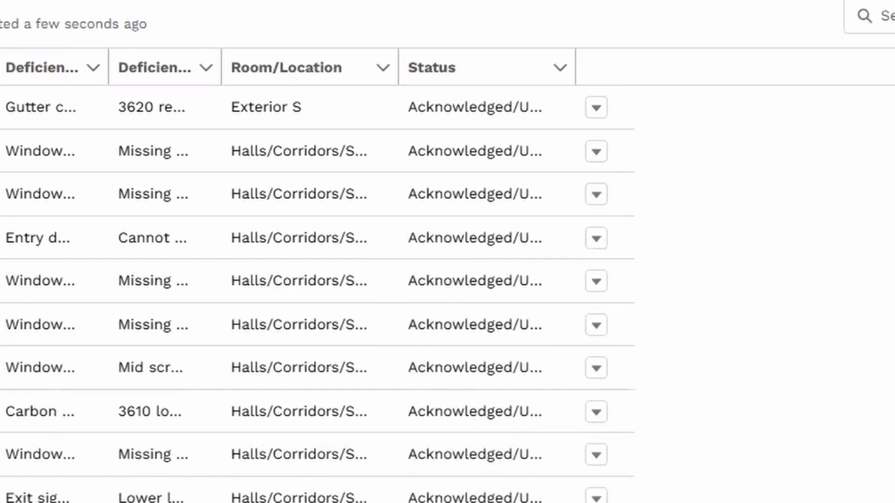
Widen the NSPIRE Standards, Deficiency Details and Deficiency Comments columns and look through the deficiency rows.
left_click_drag(0, 73, 35, 68)
left_click_drag(148, 68, 221, 67)
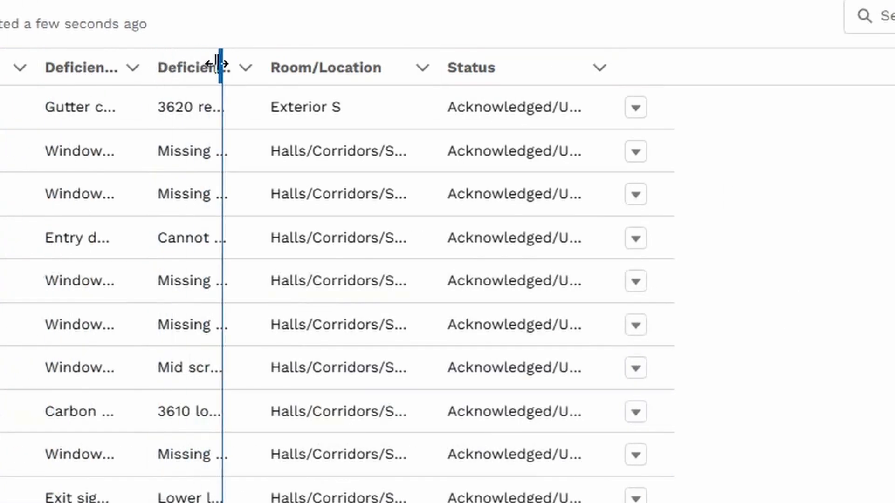
left_click_drag(221, 66, 210, 67)
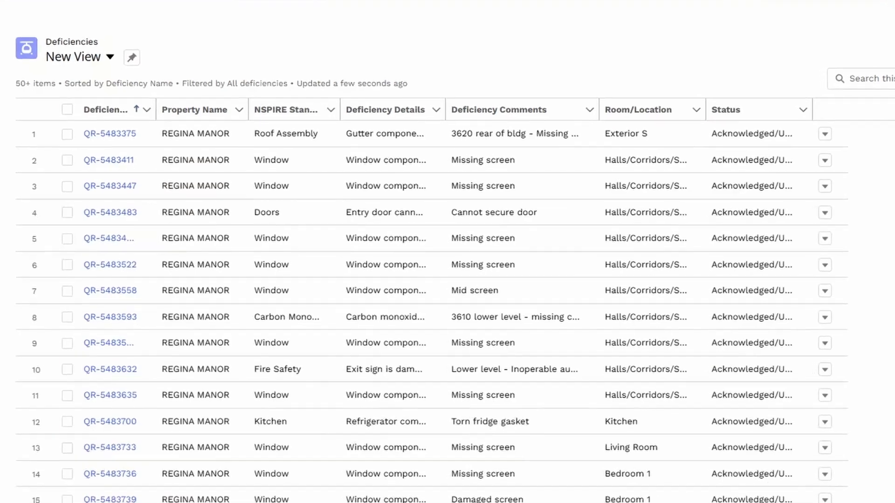
scroll(438, 307, "down", 1)
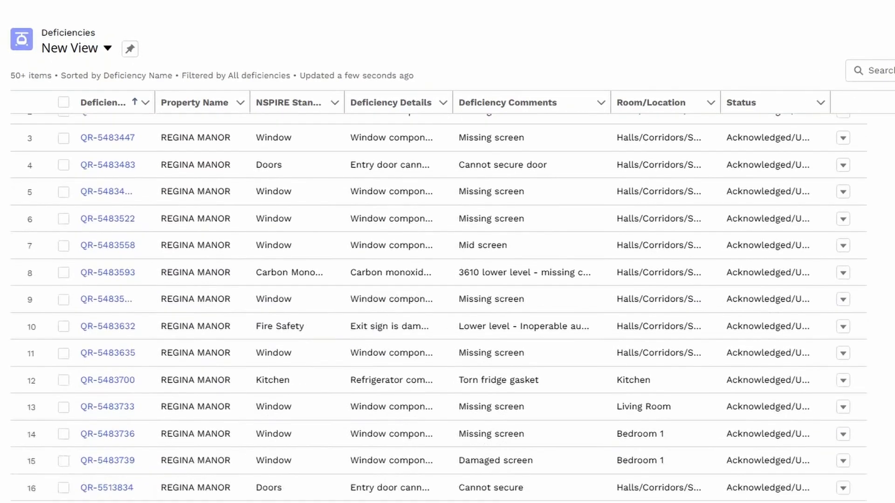
scroll(437, 307, "down", 5)
scroll(438, 308, "up", 4)
scroll(438, 308, "up", 2)
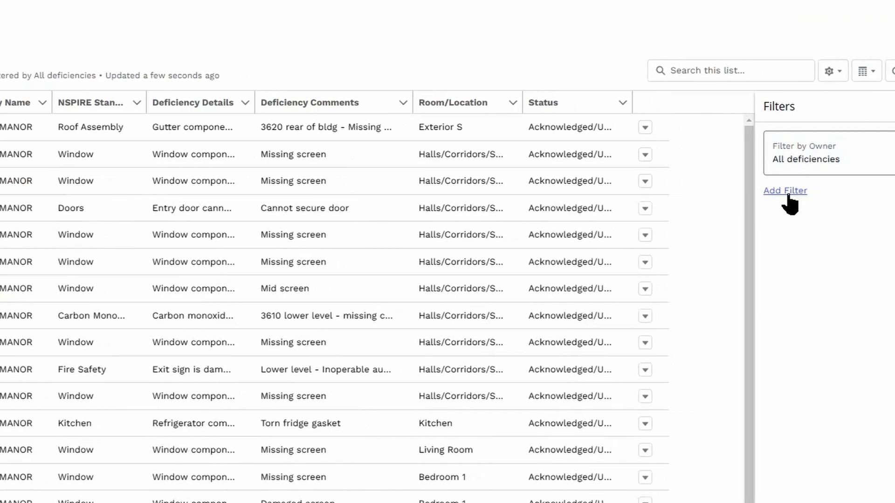
Add a list filter requiring Property Name to contain "reg".
left_click(812, 190)
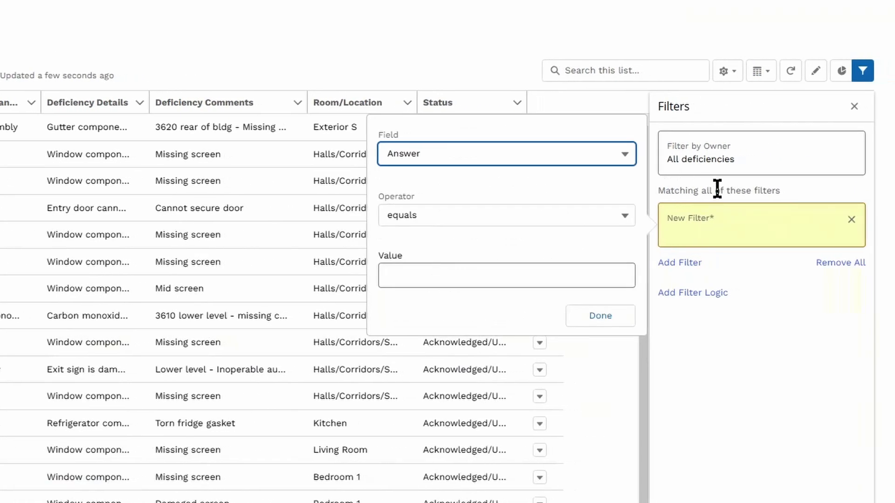
left_click(624, 159)
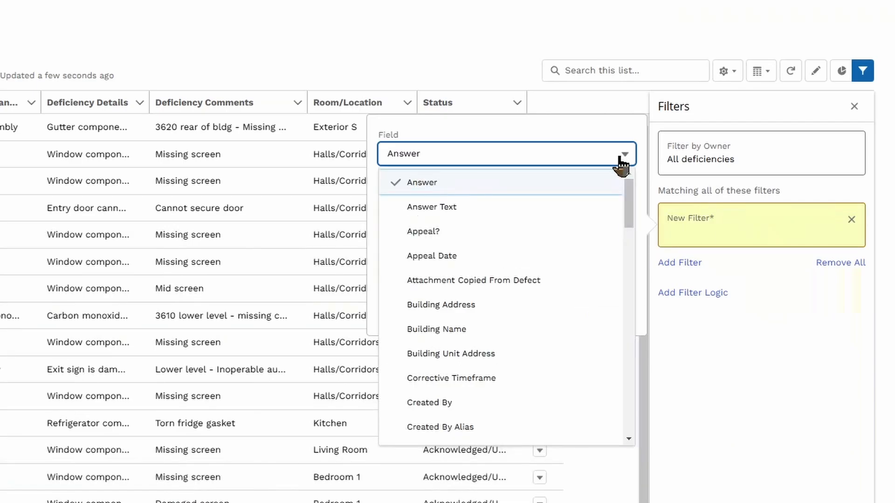
left_click_drag(630, 200, 626, 283)
left_click(624, 153)
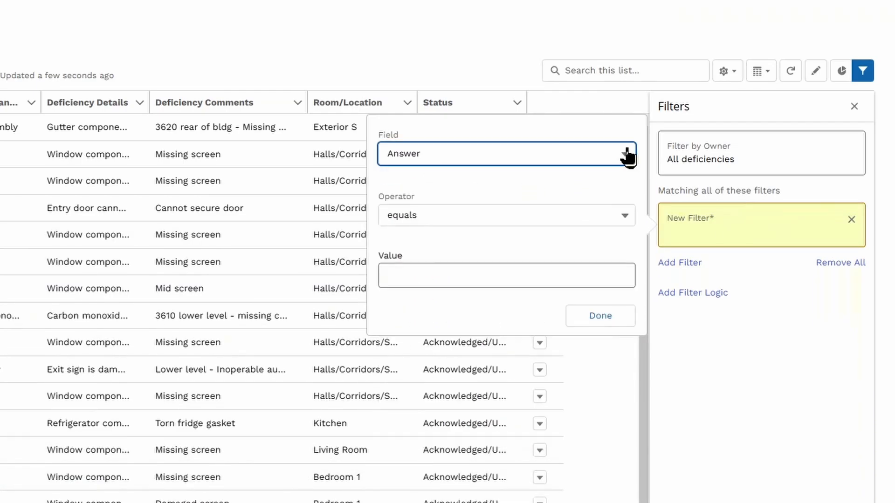
left_click(625, 154)
left_click_drag(628, 205, 626, 373)
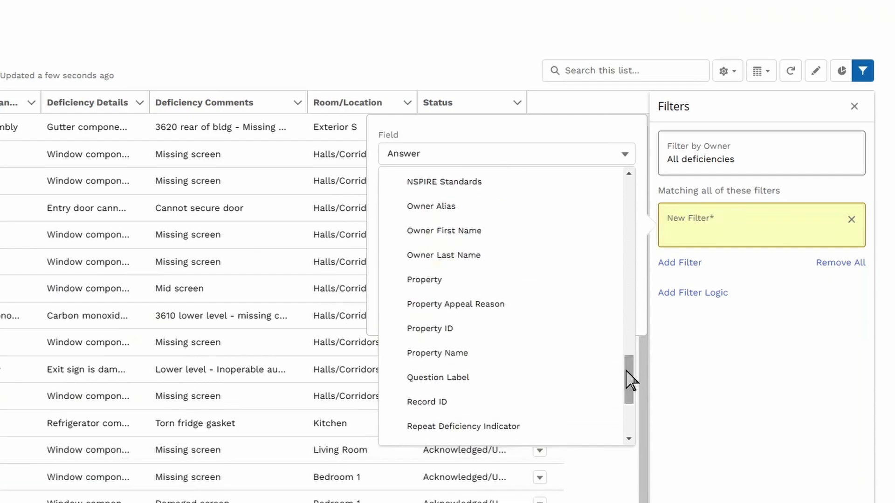
left_click(452, 350)
left_click(623, 219)
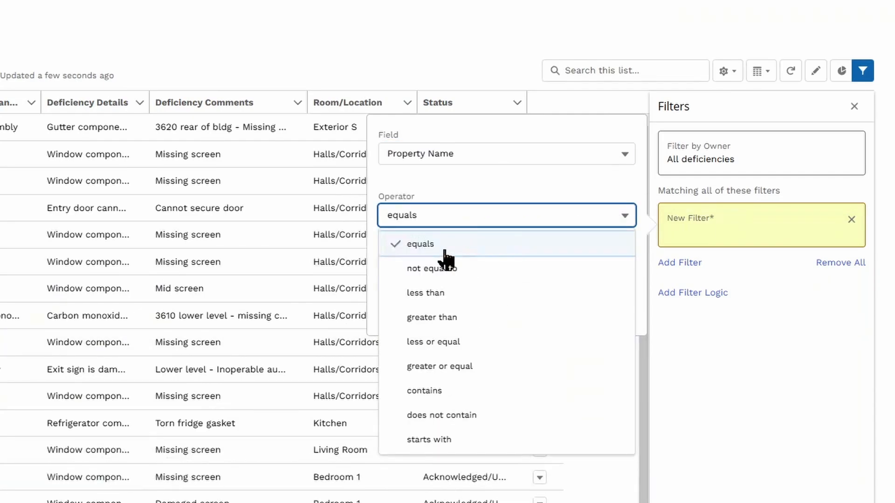
left_click(438, 391)
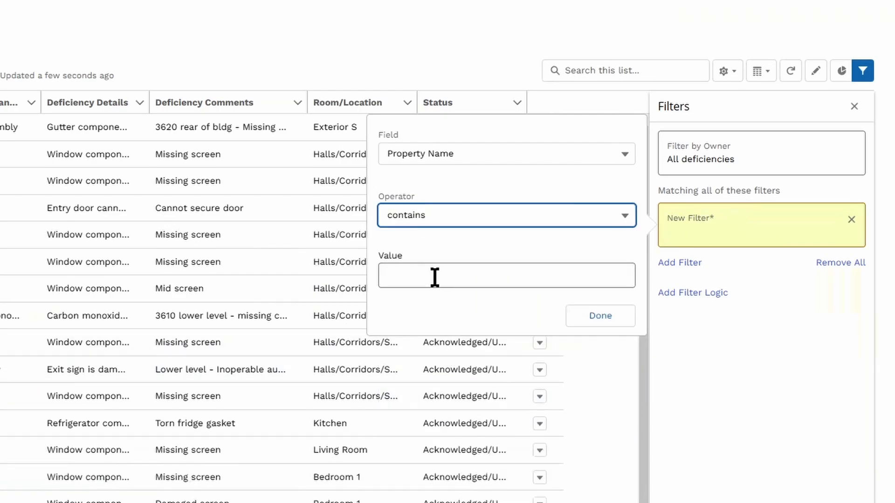
left_click(422, 277)
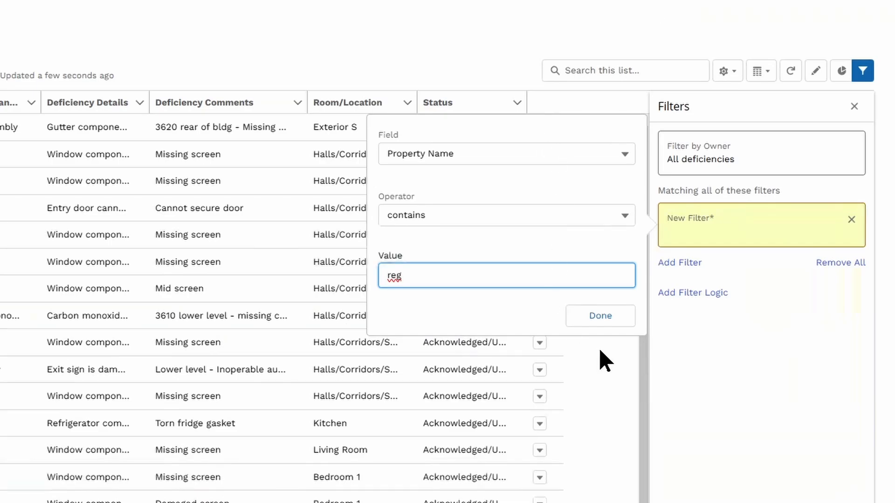
left_click(600, 319)
left_click(822, 112)
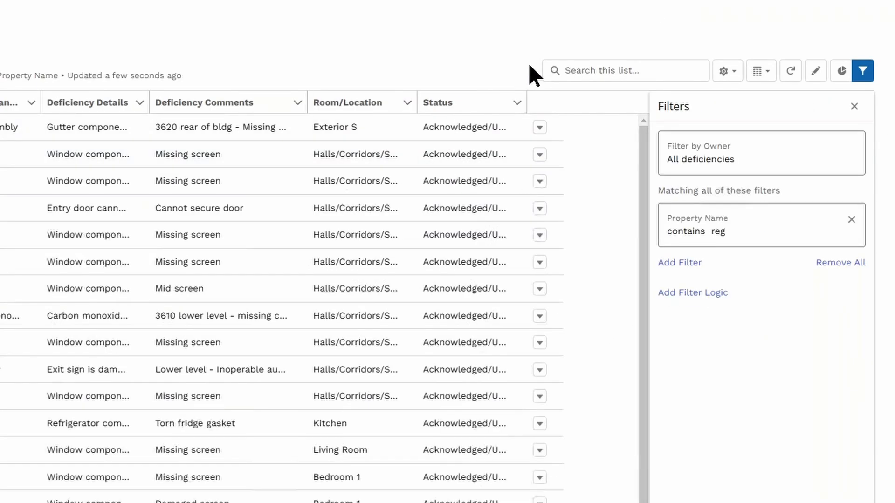
Add a second filter on the Status field with the equals operator and confirm it.
mouse_move(643, 186)
left_mouse_down()
mouse_move(643, 448)
mouse_move(642, 201)
left_mouse_up()
scroll(420, 298, "up", 1)
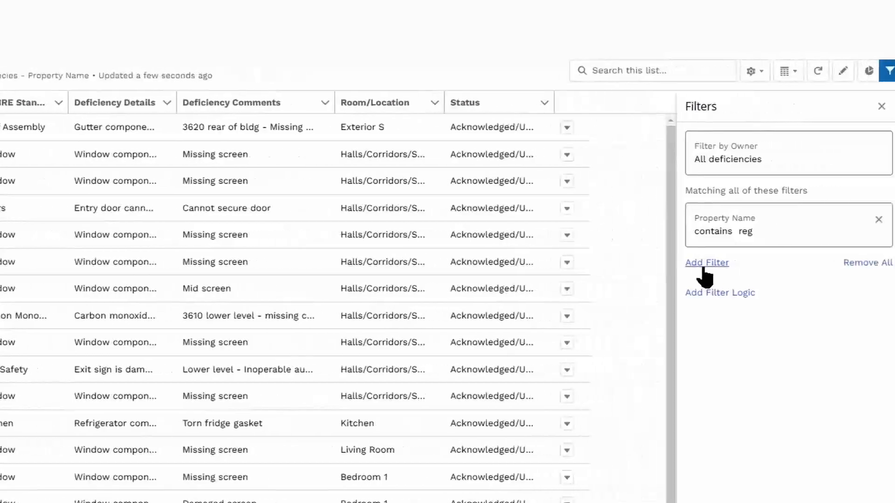
left_click(662, 264)
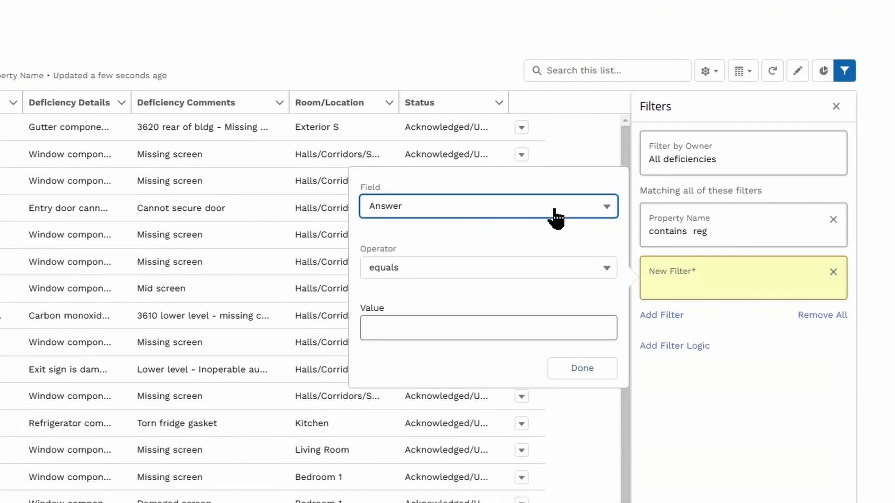
left_click(606, 207)
left_click_drag(611, 238, 611, 461)
left_click(408, 434)
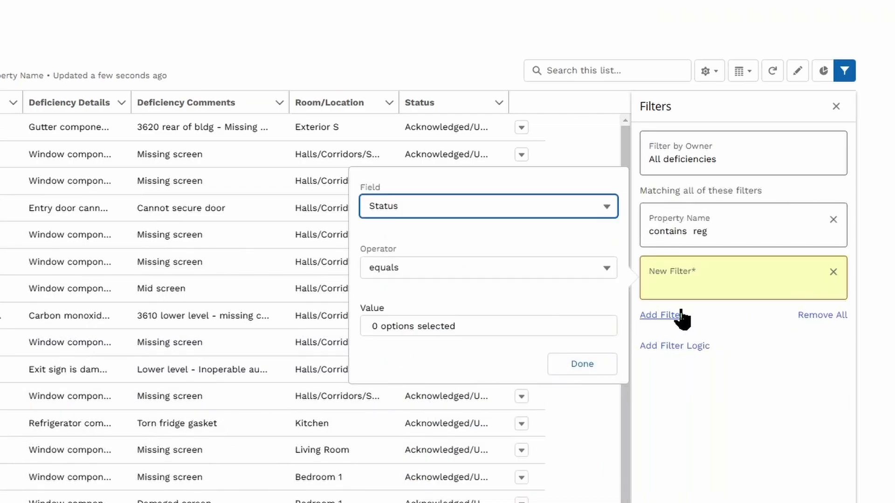
left_click(607, 270)
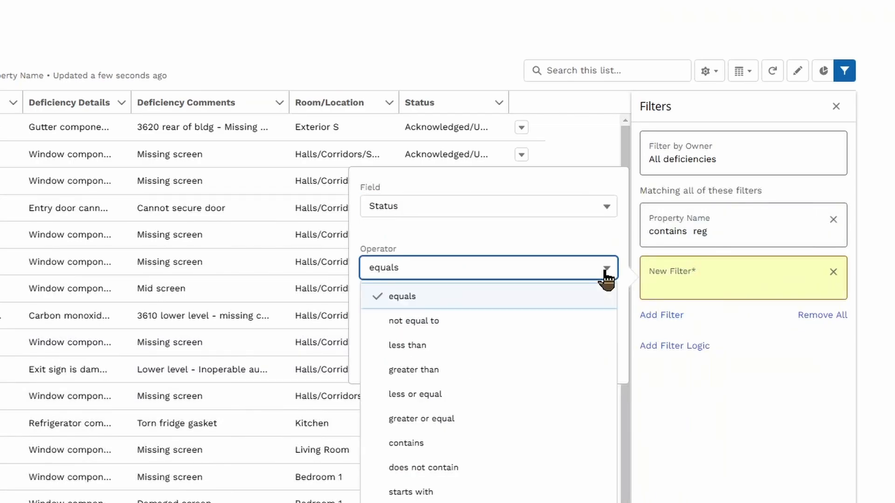
left_click(390, 268)
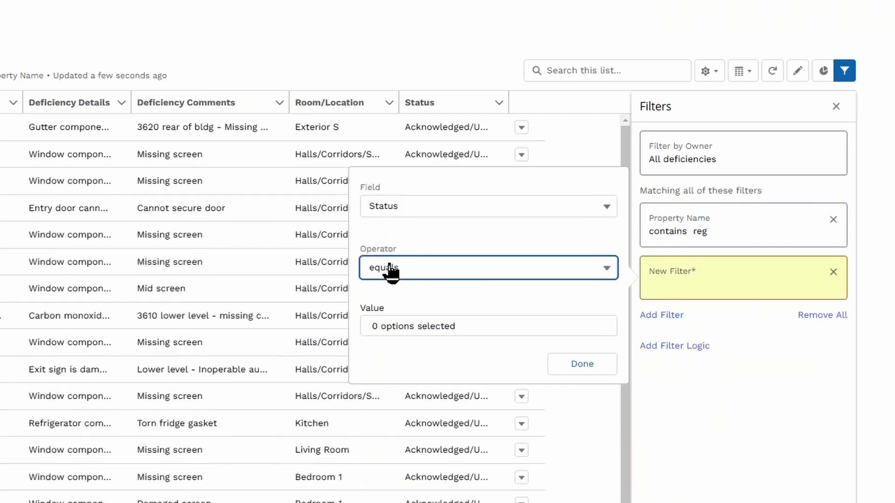
left_click(459, 322)
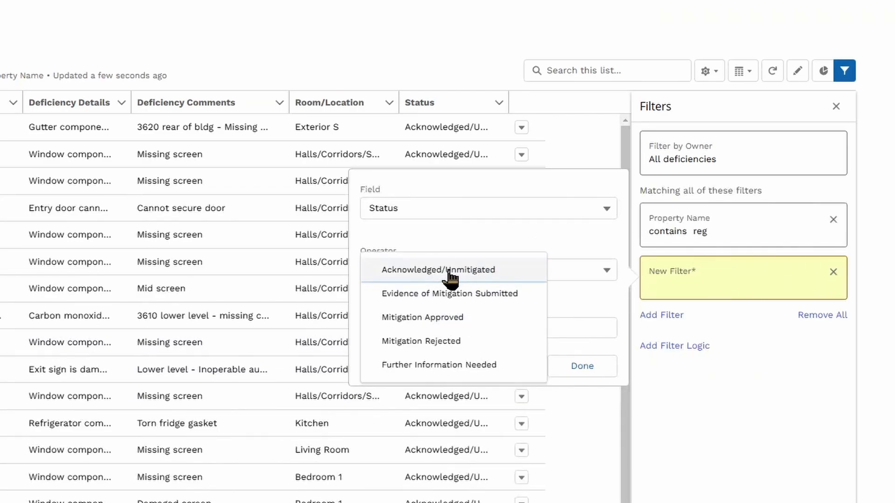
left_click(579, 368)
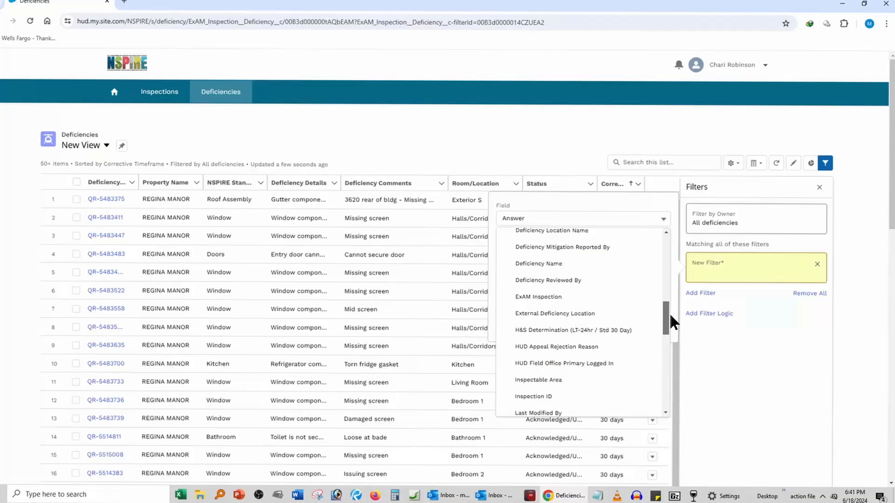
Look through the fields available for a new filter and close the filter editor without choosing one.
left_click_drag(669, 312, 669, 242)
left_click(719, 272)
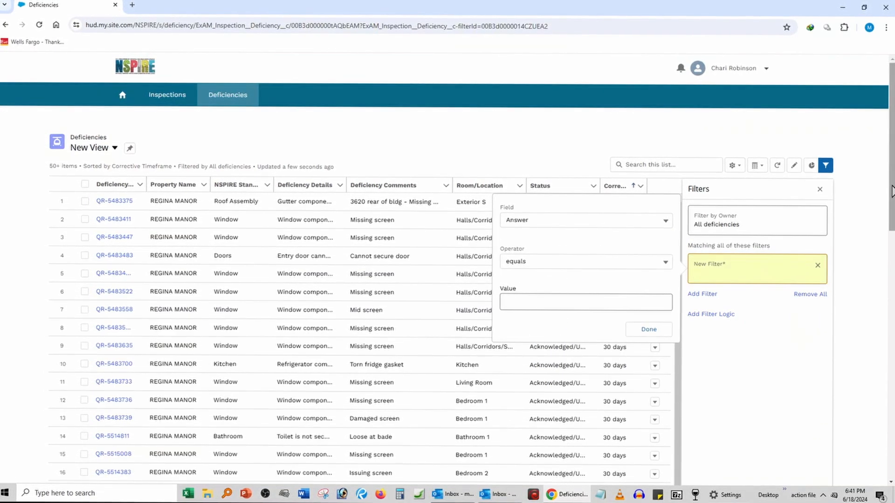
left_click(872, 205)
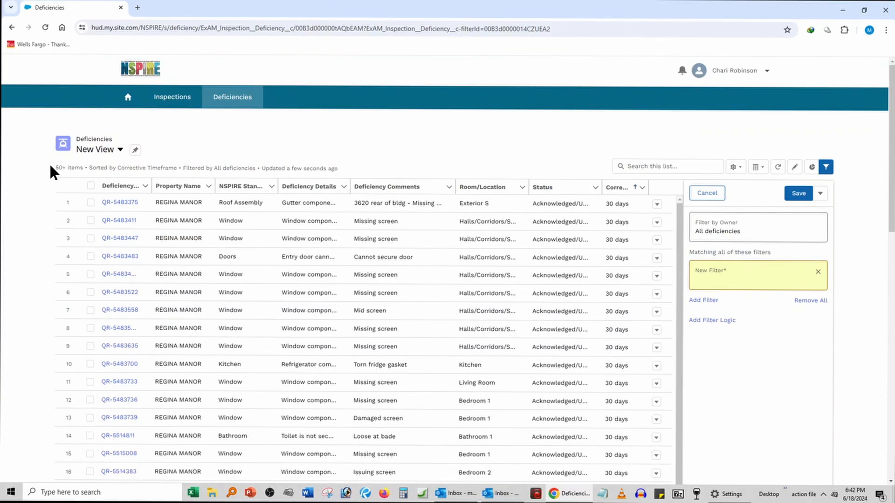
Copy the deficiencies list from its item summary line through the last row into an Excel worksheet.
left_click_drag(52, 168, 552, 484)
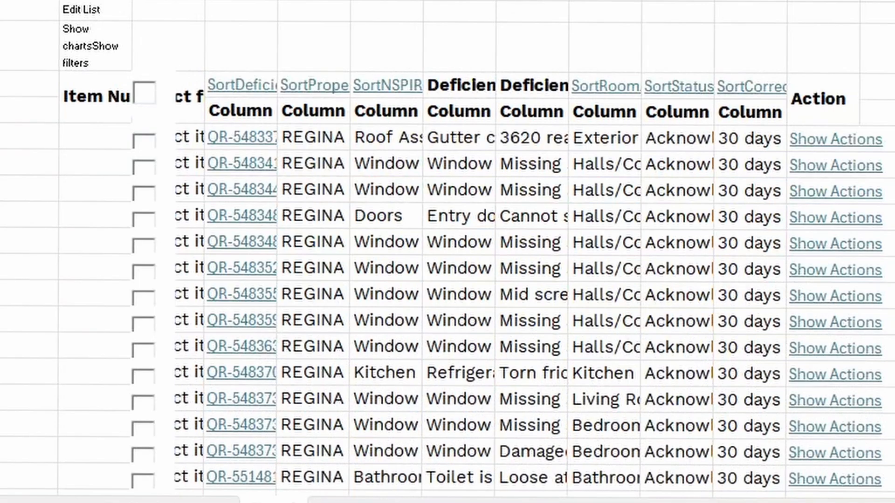
left_click_drag(240, 1, 860, 1)
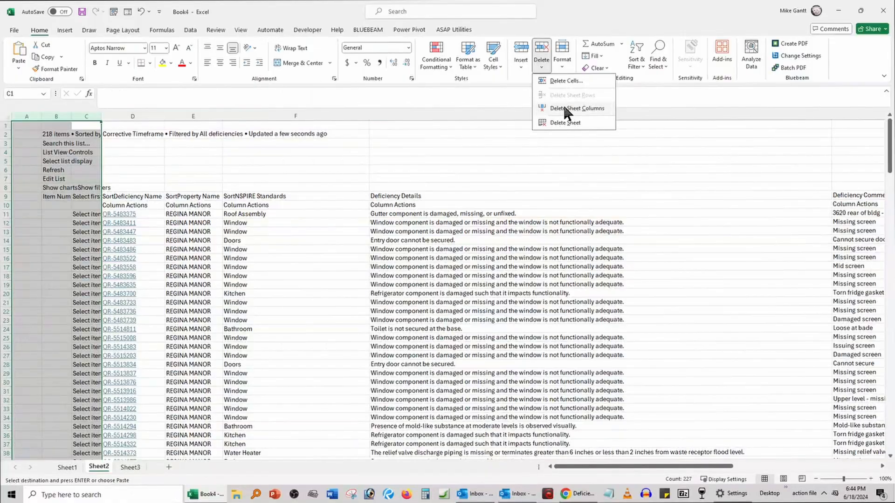
Delete columns A to C and the eight empty rows above the column headings.
left_click(562, 104)
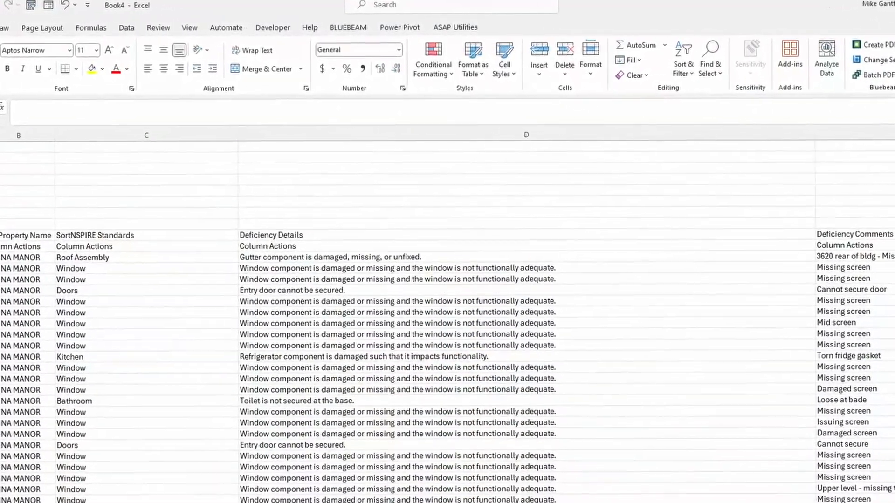
left_click_drag(1, 137, 1, 208)
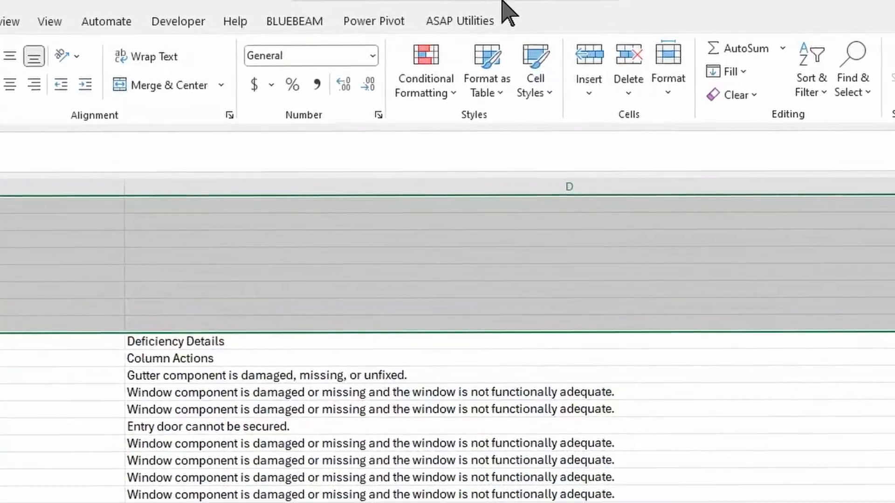
left_click(633, 95)
left_click(680, 149)
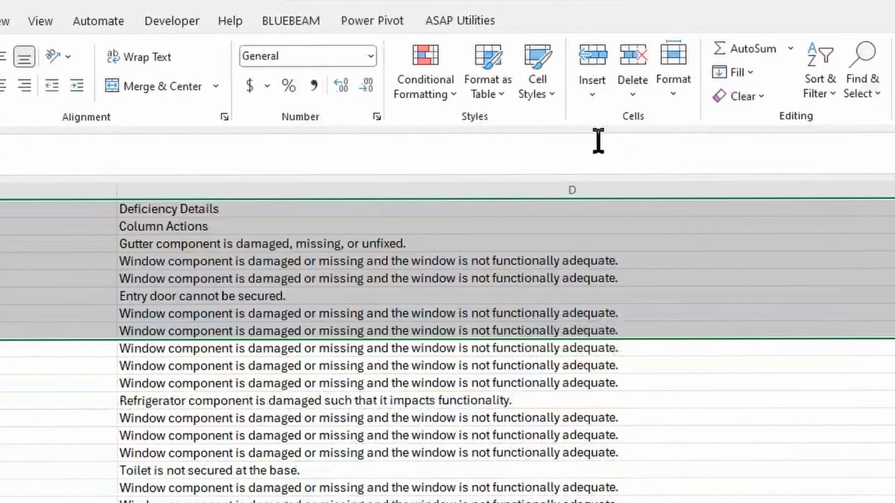
Replace the "Column Actions" text with Item in C2 and Property in B2.
left_click(310, 127)
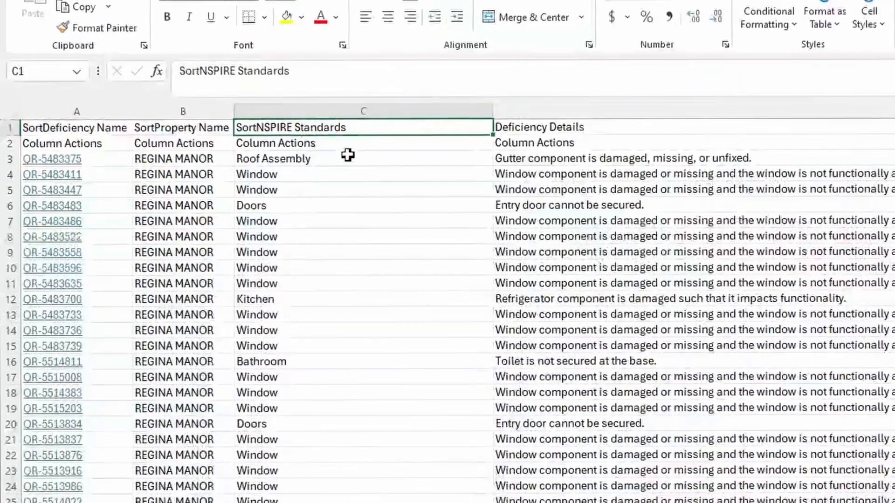
left_click(335, 148)
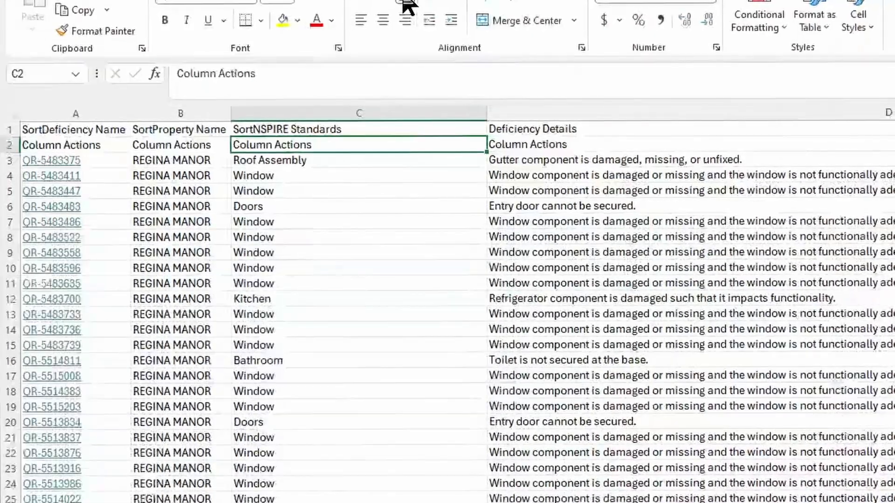
type("Item")
key("Left")
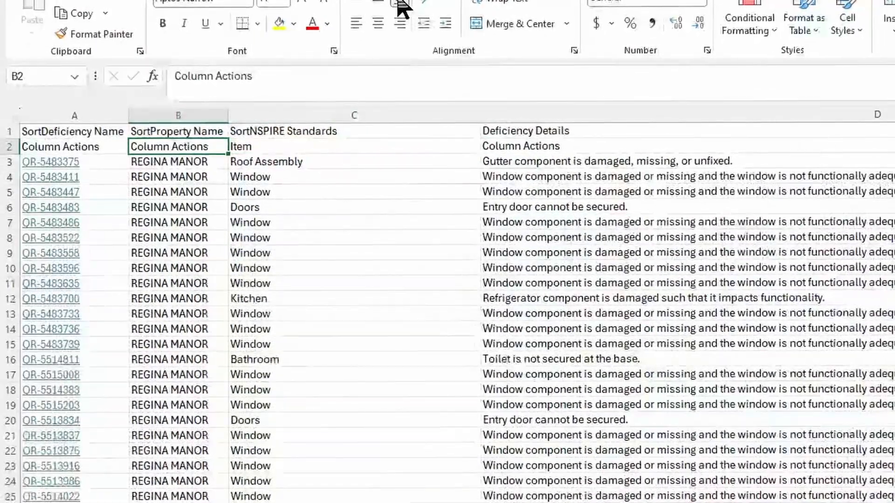
type("Property")
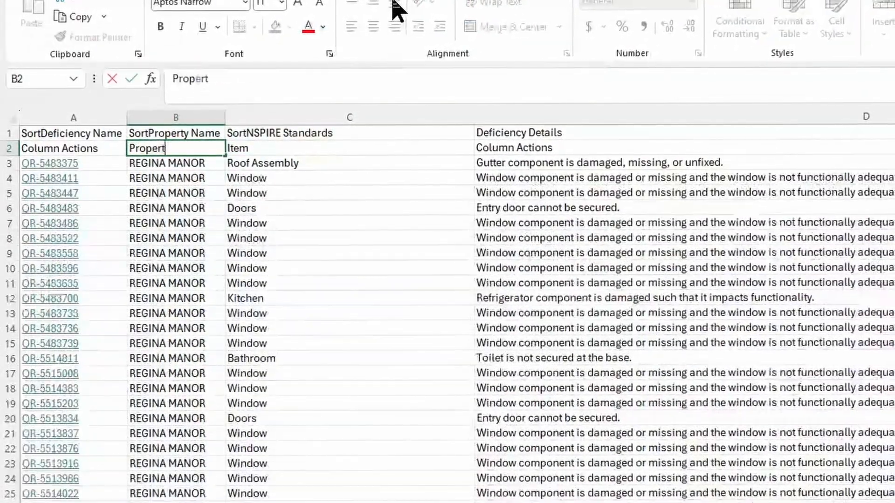
Clear cells A1 and A2 and enter QR Number as the heading in A2.
key("Up")
key("Left")
key("shift+Down")
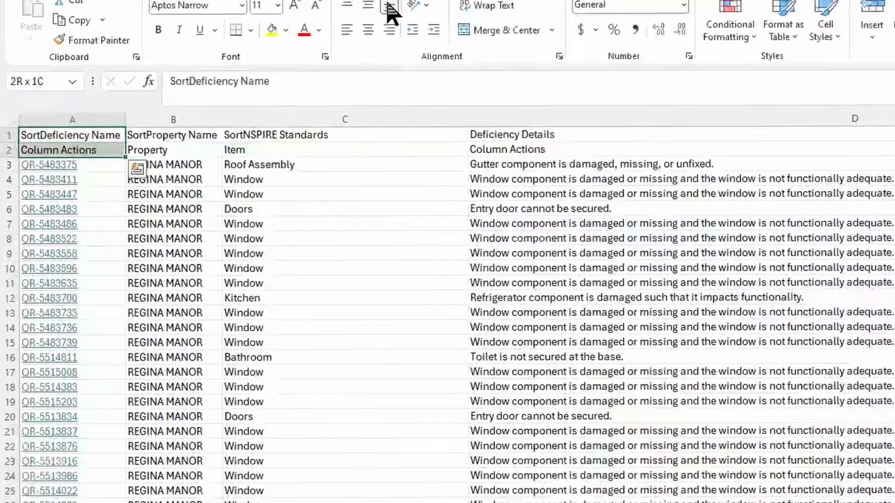
key("Delete")
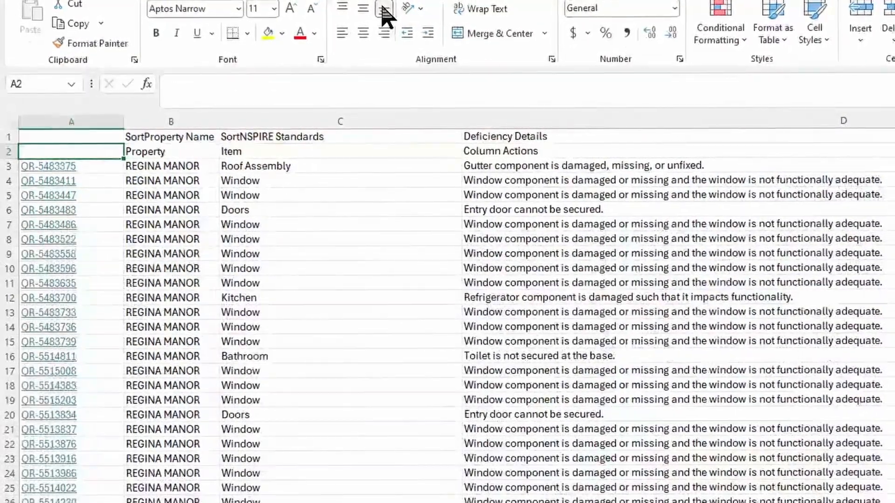
type("QR Number")
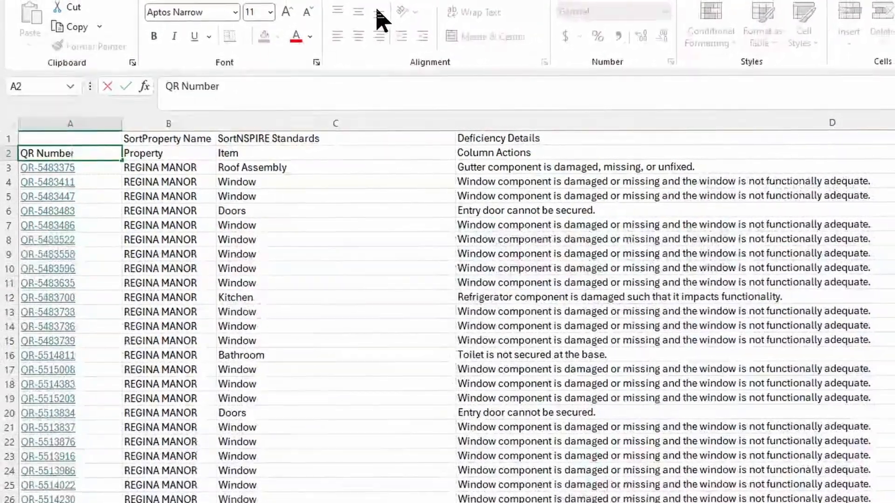
Enter Defect as the heading in D2, above the deficiency details.
key("Tab")
key("Tab")
key("Tab")
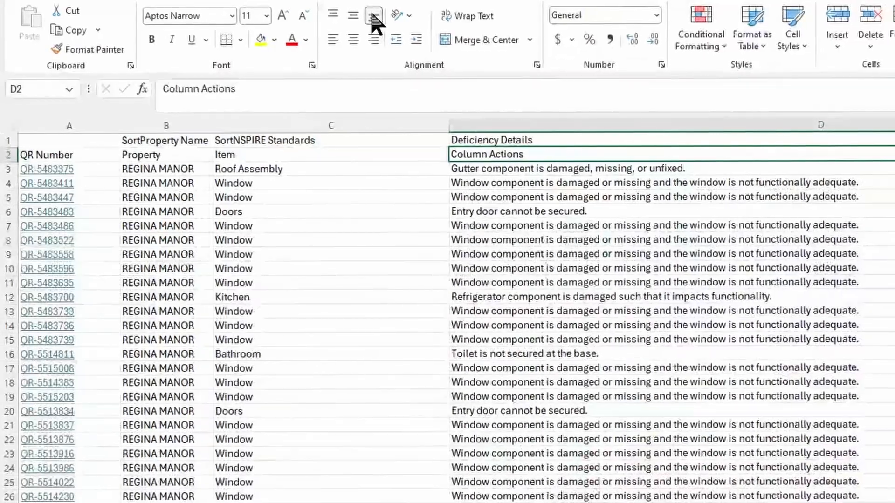
type("Defect")
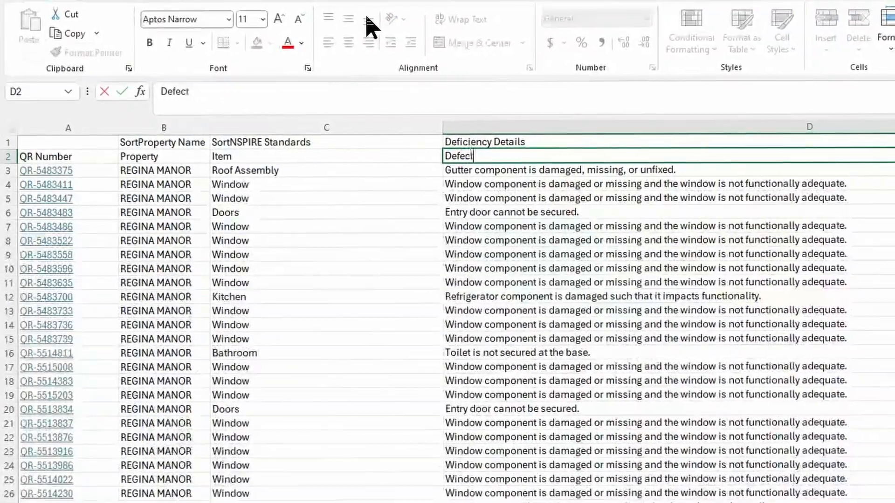